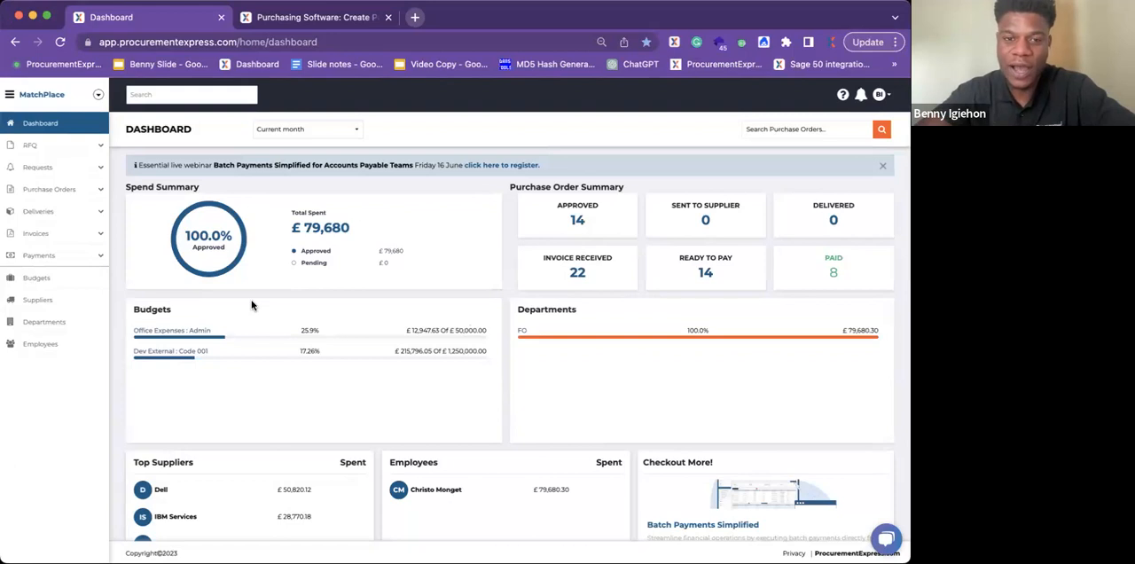
Step: Open the first supplier's record from the supplier list and review its general and payment details
{"action": "left_click", "coordinate": [50, 306]}
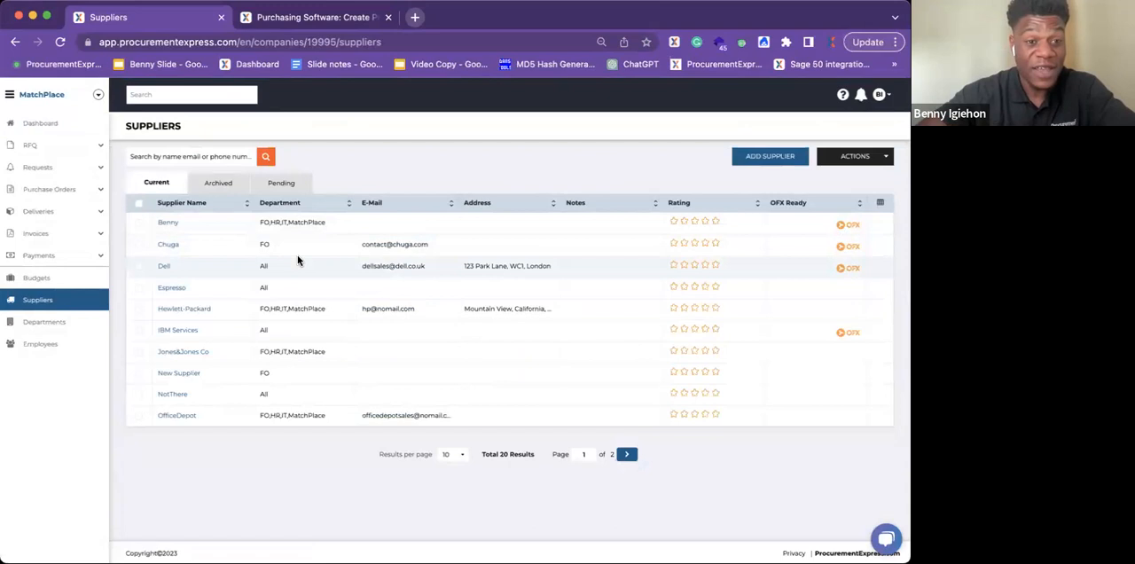
{"action": "left_click", "coordinate": [168, 224]}
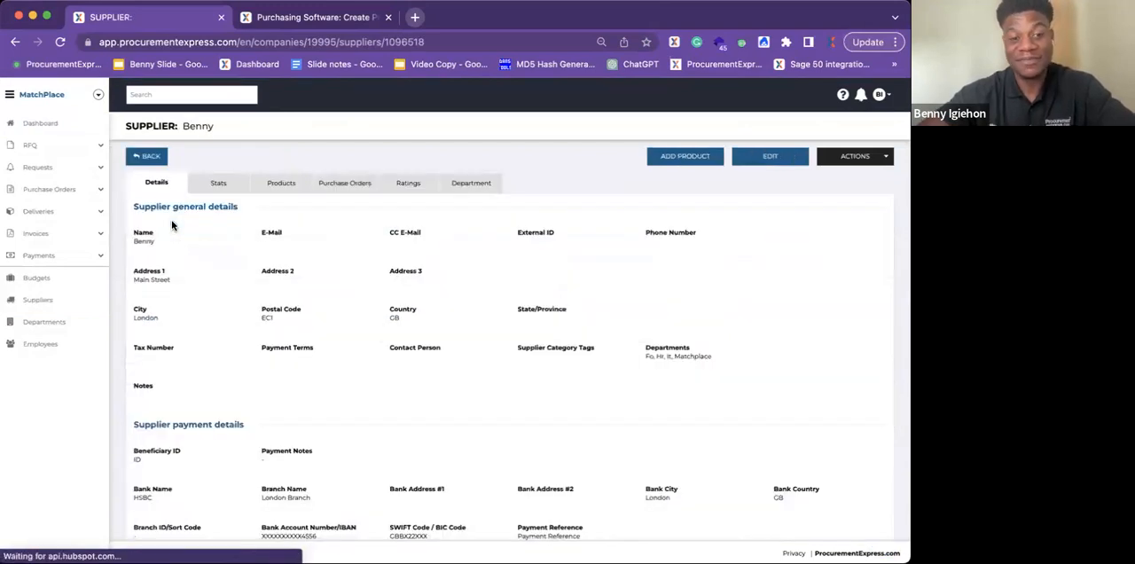
{"action": "scroll", "coordinate": [319, 309], "scroll_direction": "down", "scroll_amount": 2}
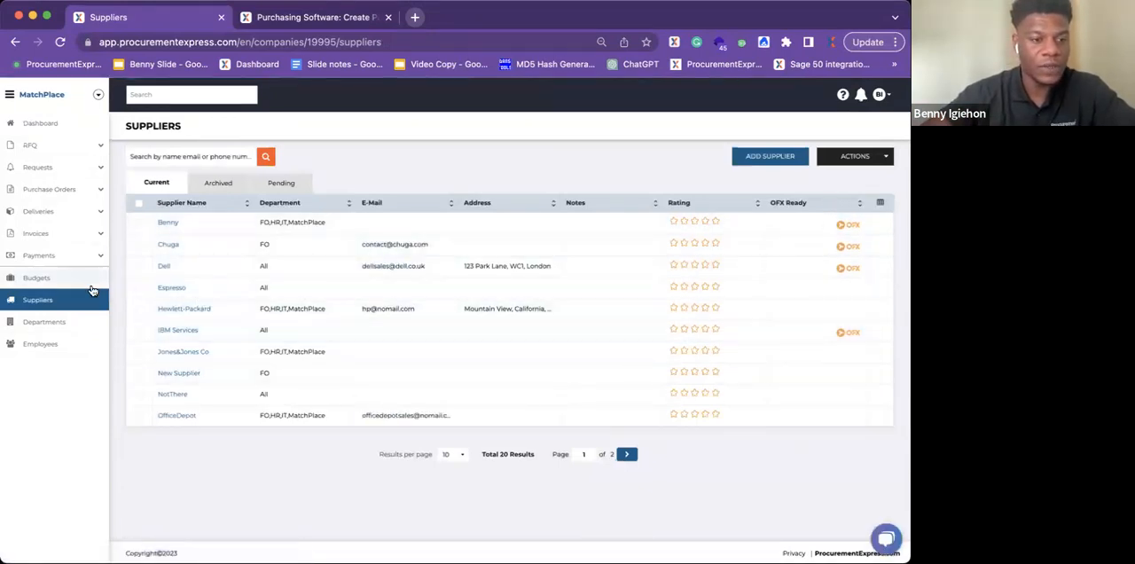
Step: Start a new batch payment and select all the OFX-ready invoices that are ready to pay
{"action": "left_click", "coordinate": [51, 259]}
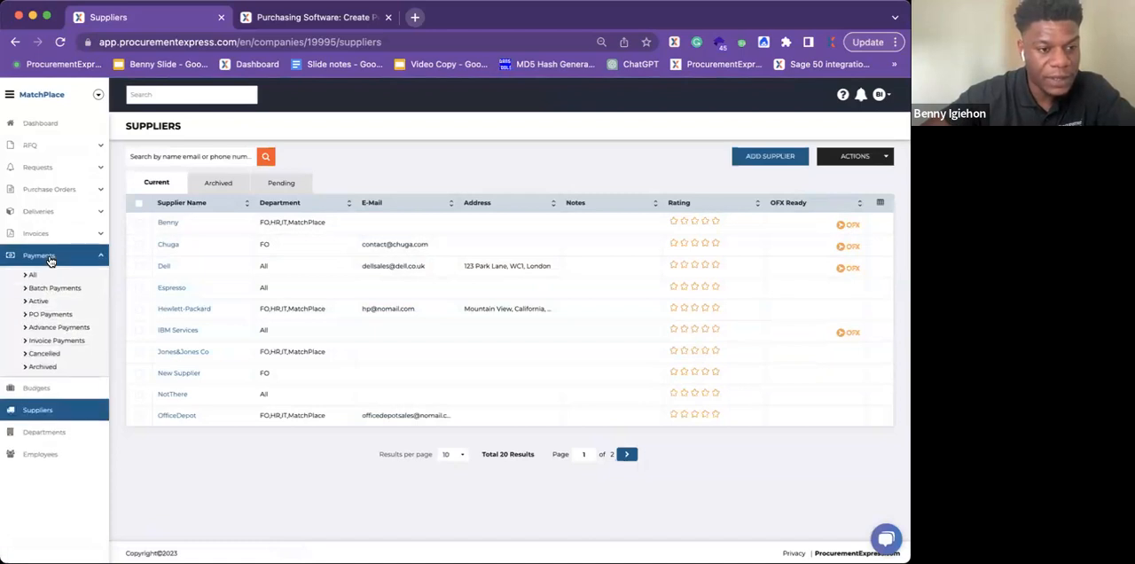
{"action": "left_click", "coordinate": [42, 290]}
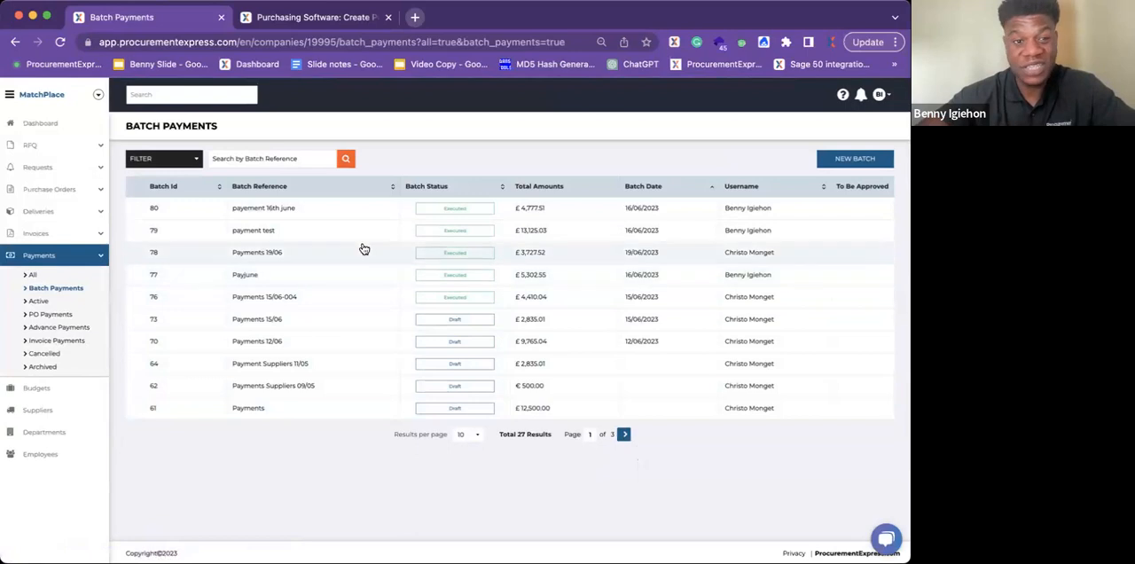
{"action": "left_click", "coordinate": [849, 161]}
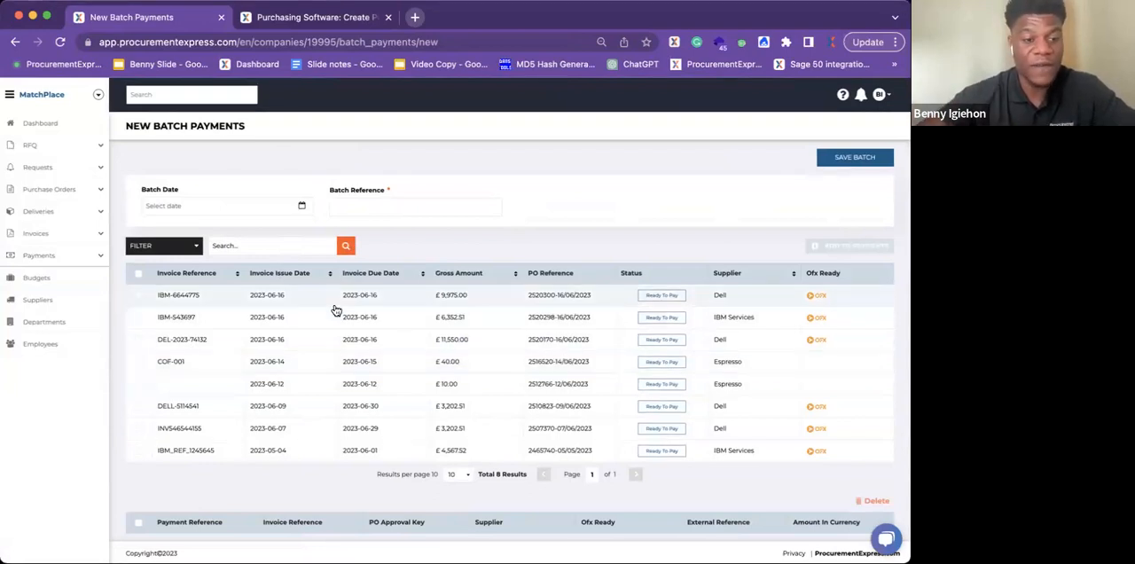
{"action": "left_click", "coordinate": [138, 275]}
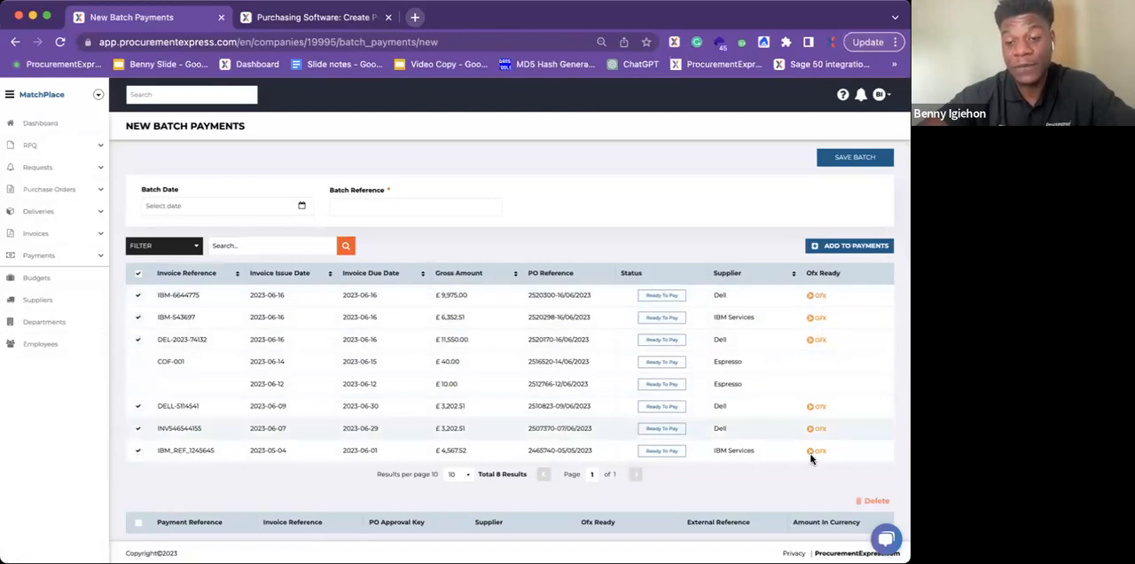
Step: Set the batch date to 19/06/2023 and enter "payment 19th June" as the batch reference
{"action": "left_click", "coordinate": [176, 206]}
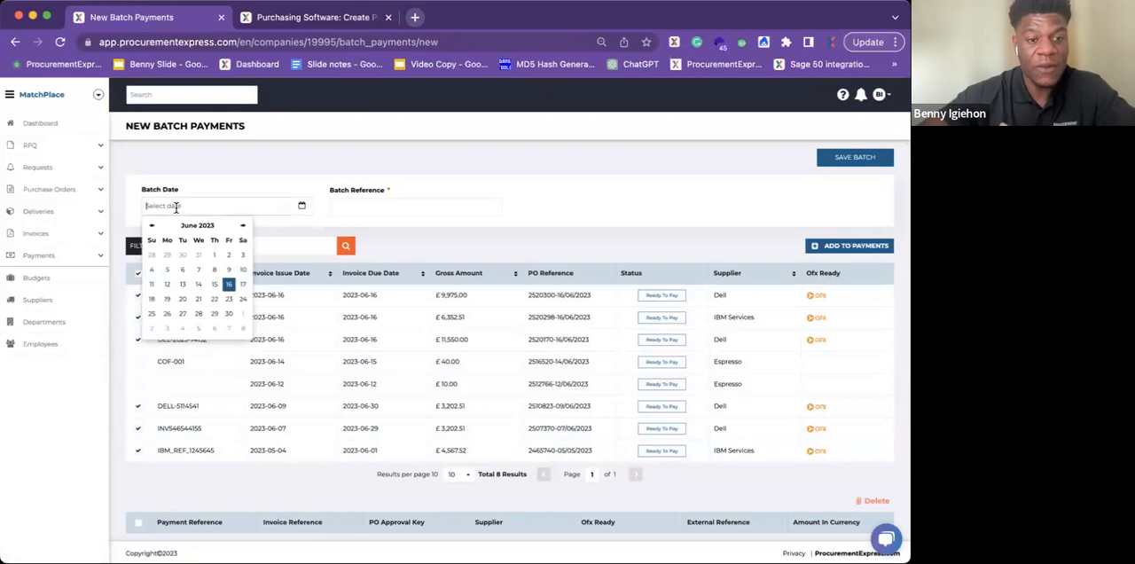
{"action": "left_click", "coordinate": [167, 300]}
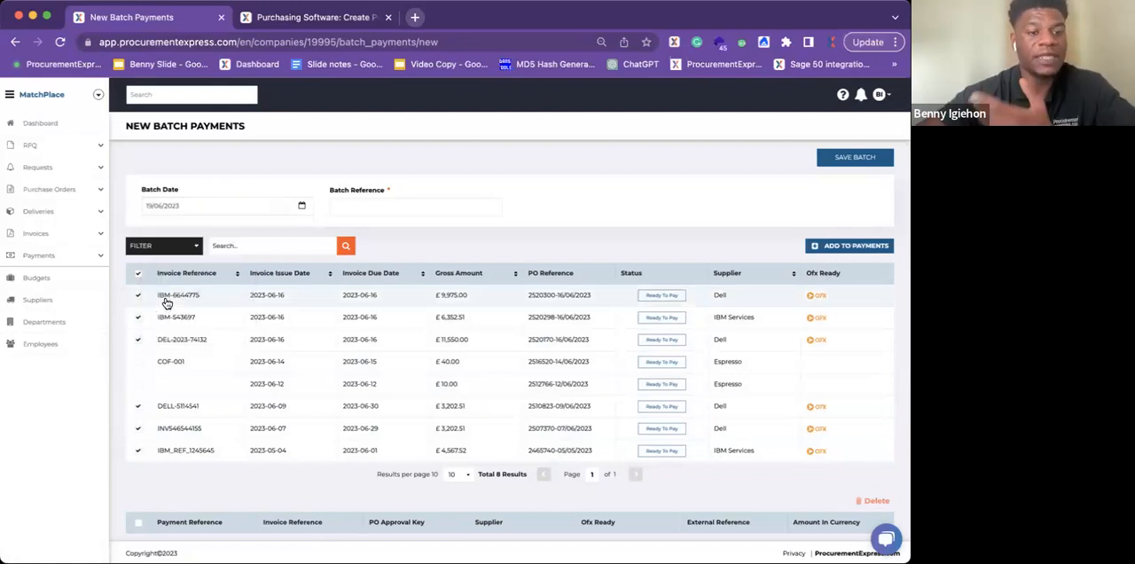
{"action": "left_click", "coordinate": [354, 203]}
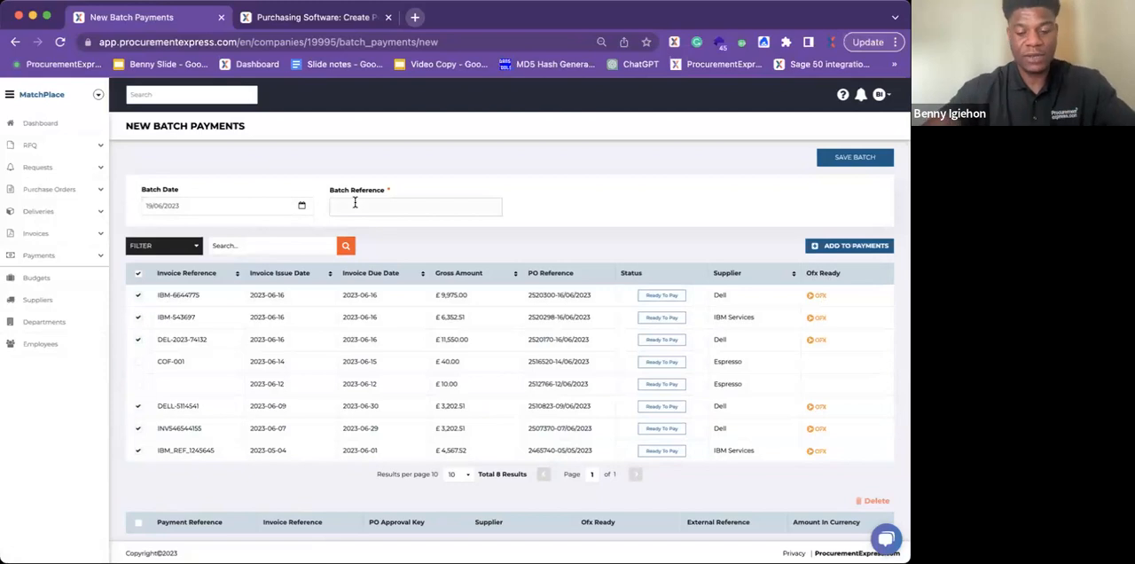
{"action": "type", "text": "payment 1th"}
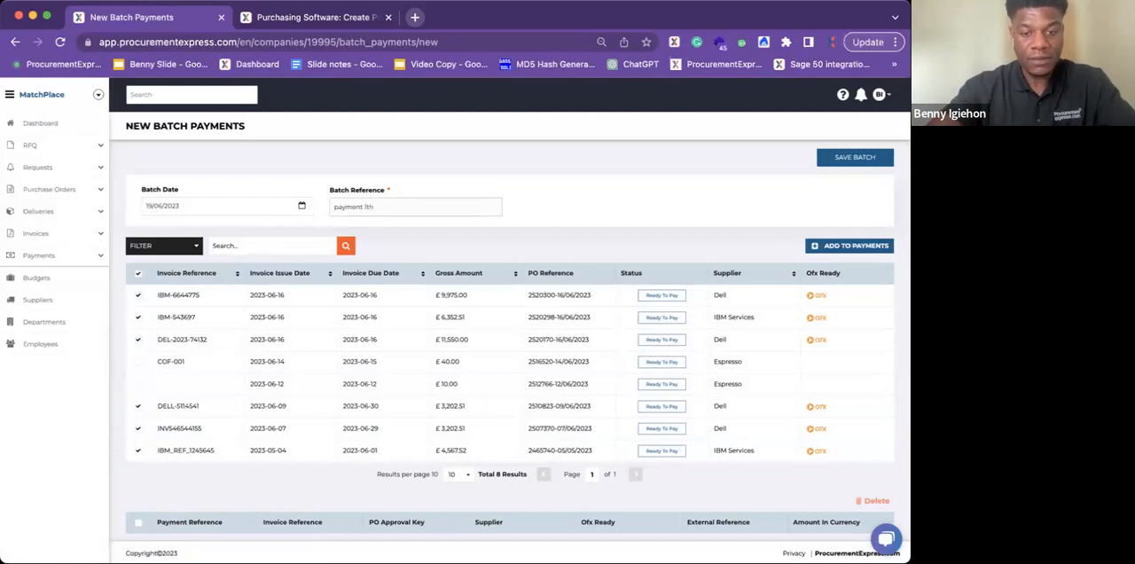
{"action": "key", "text": "BackSpace"}
{"action": "key", "text": "BackSpace"}
{"action": "type", "text": "9th June"}
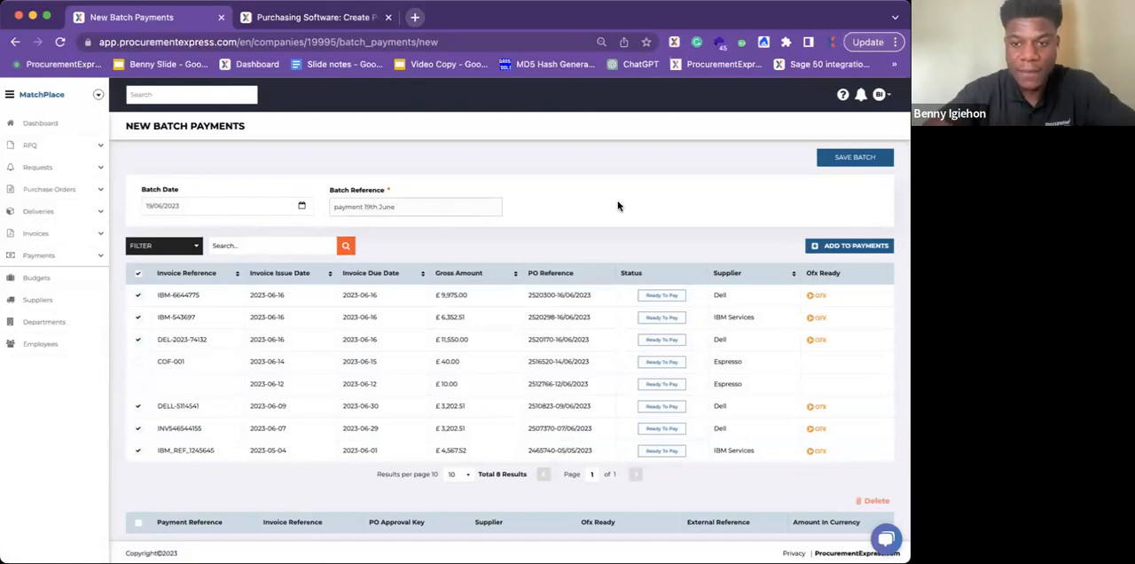
Step: Save the batch with the selected invoices and submit it for approval
{"action": "left_click", "coordinate": [853, 157]}
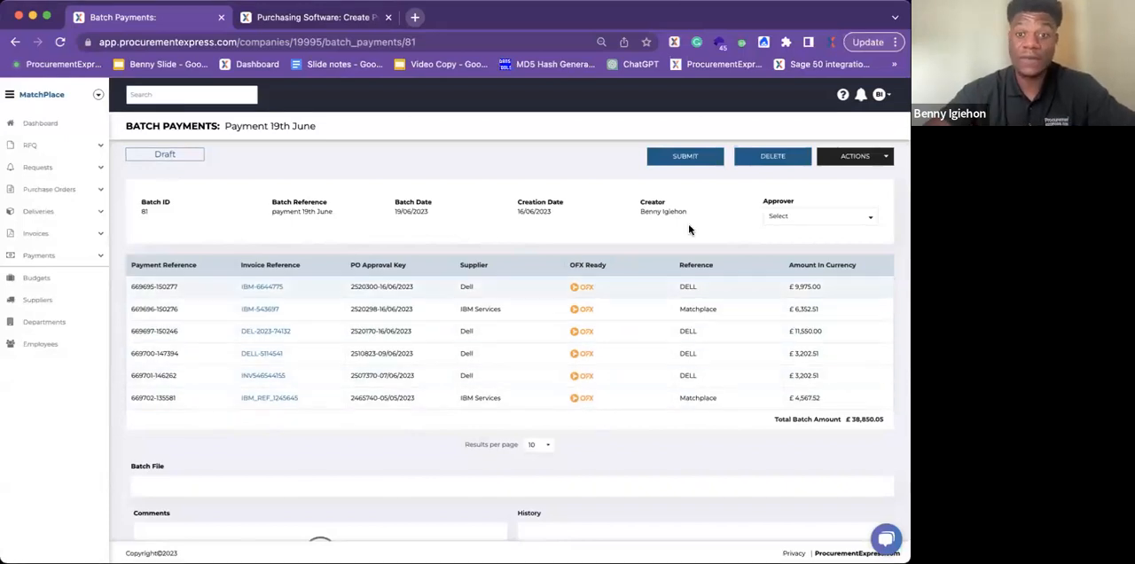
{"action": "left_click", "coordinate": [688, 159]}
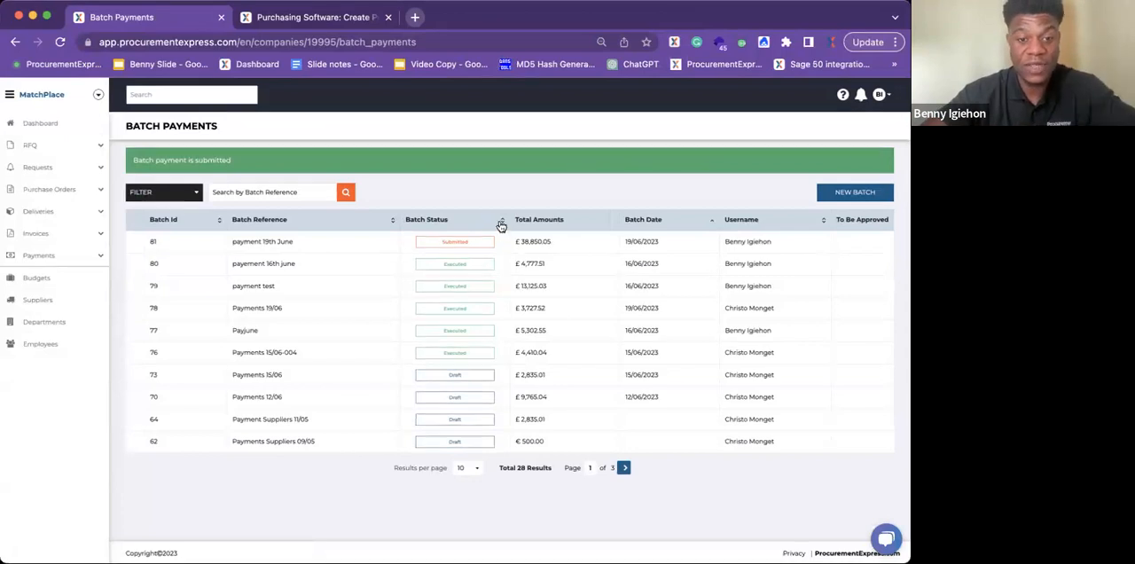
Step: Open the "payment 19th June" batch, refresh it to check its approval and approver, and mark it as ready
{"action": "left_click", "coordinate": [472, 243]}
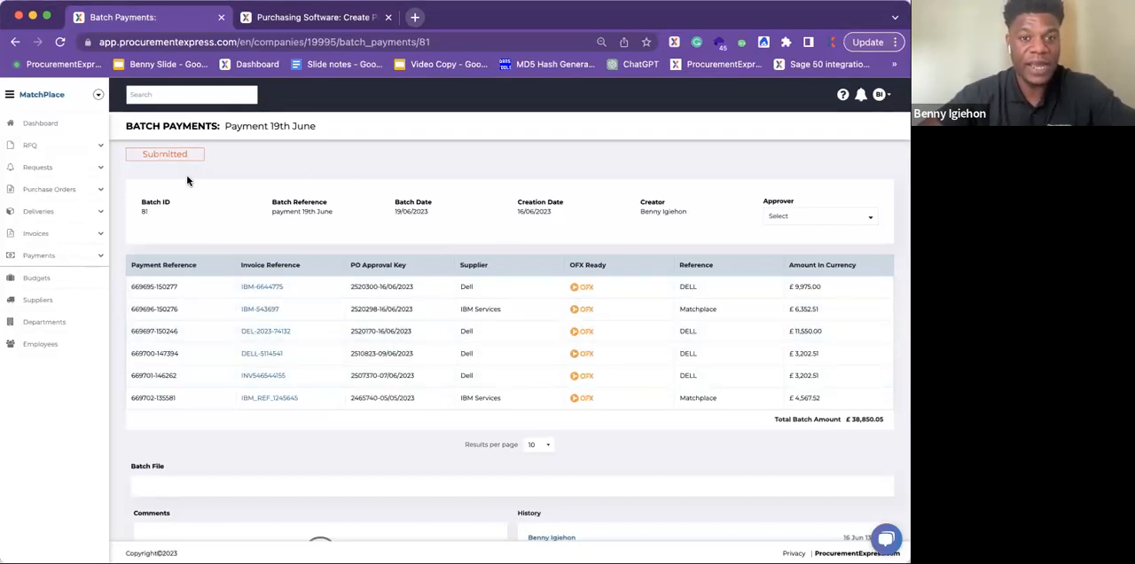
{"action": "left_click", "coordinate": [60, 42]}
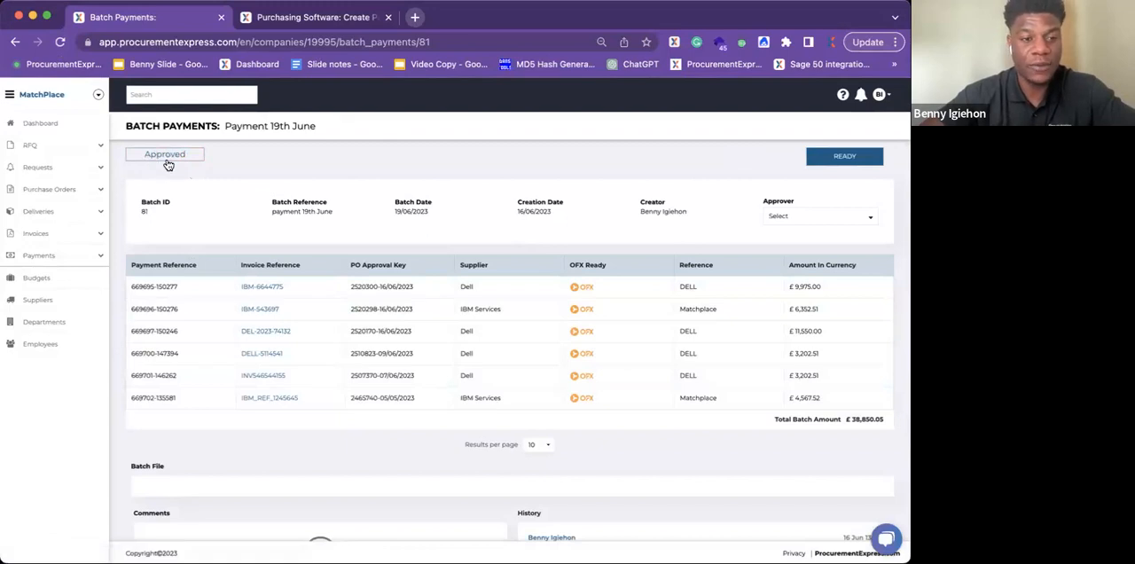
{"action": "left_click", "coordinate": [722, 222]}
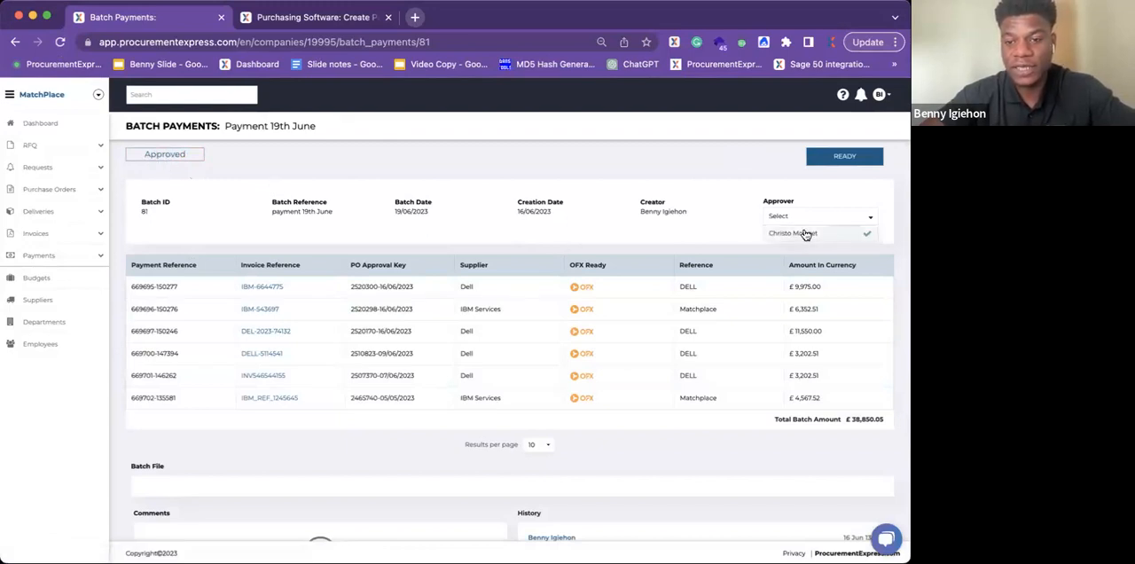
{"action": "left_click", "coordinate": [645, 153]}
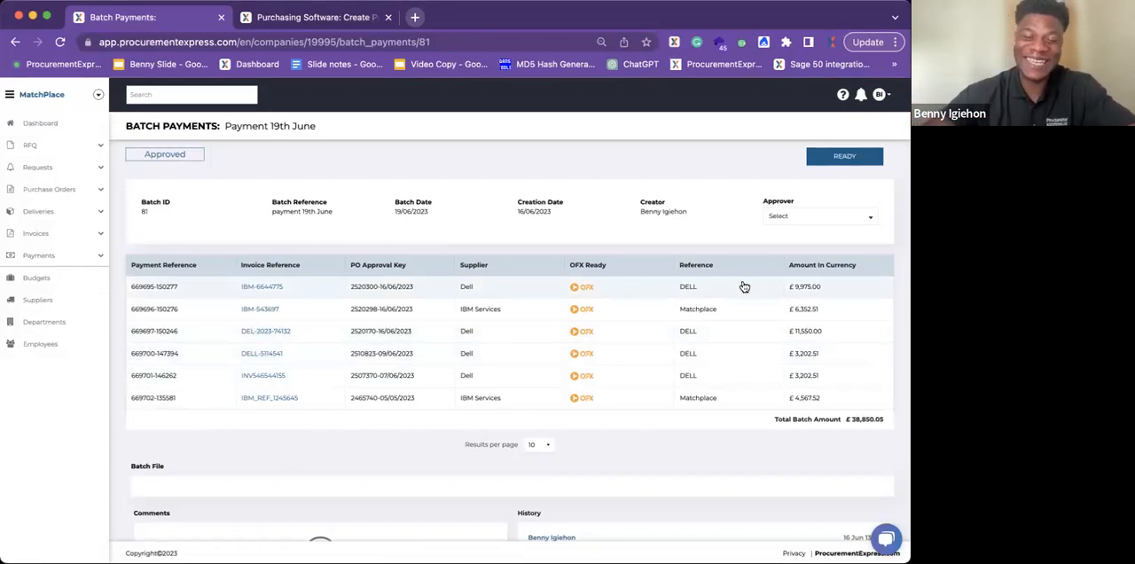
{"action": "left_click", "coordinate": [830, 162]}
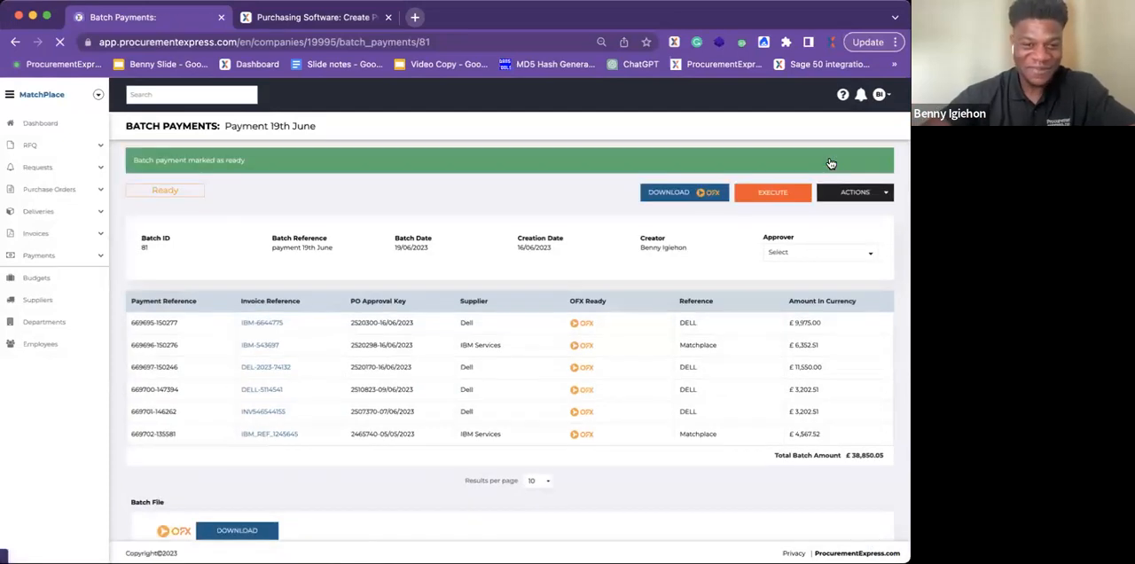
Step: Review the ready batch's payment lines, OFX batch file section, comments and history
{"action": "scroll", "coordinate": [463, 205], "scroll_direction": "down", "scroll_amount": 1}
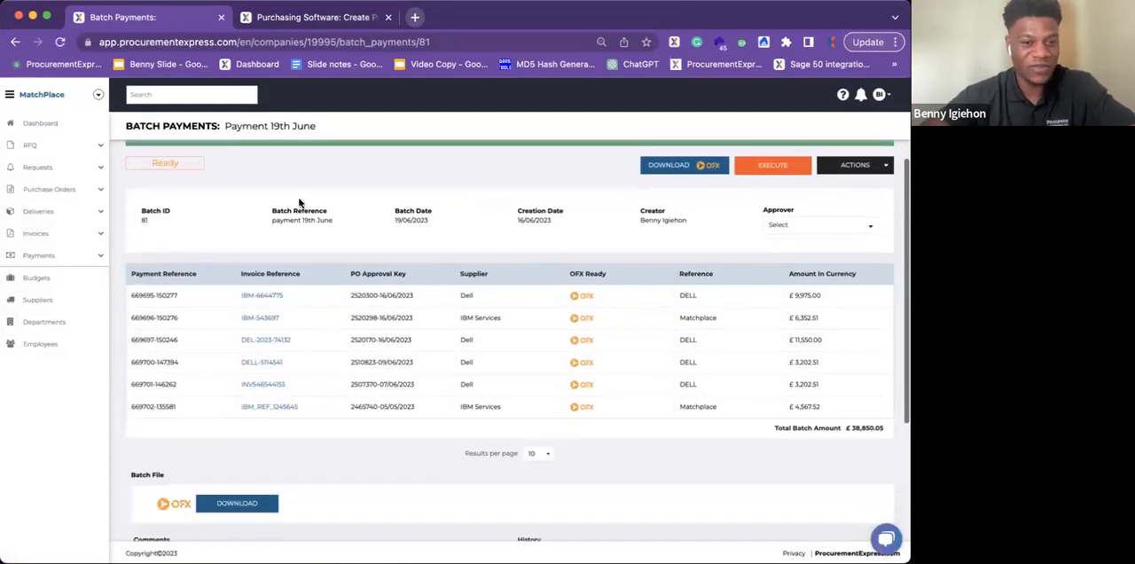
{"action": "scroll", "coordinate": [301, 207], "scroll_direction": "up", "scroll_amount": 1}
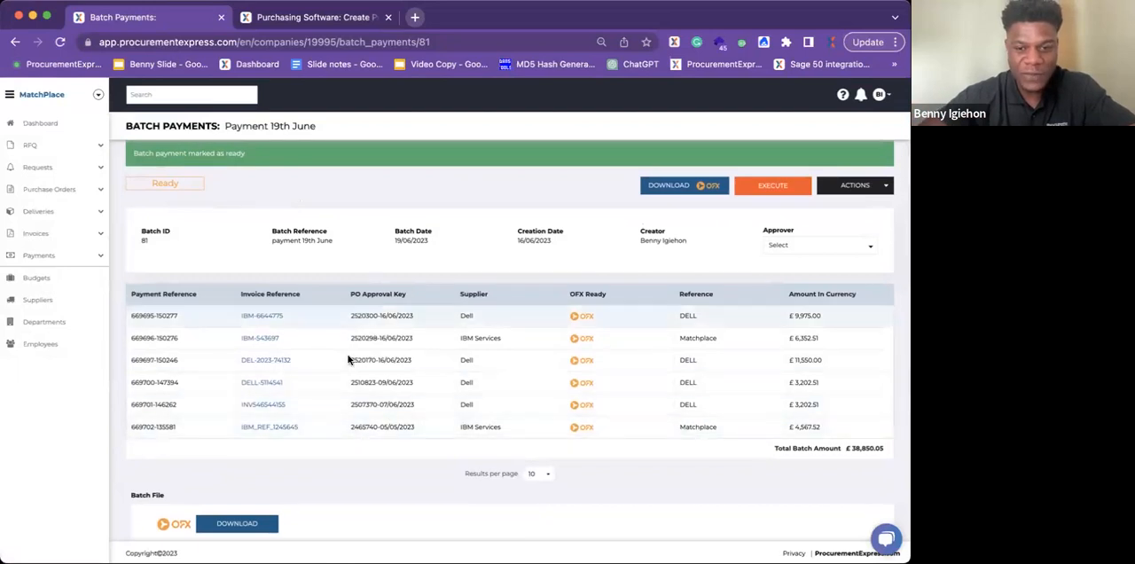
{"action": "scroll", "coordinate": [348, 381], "scroll_direction": "down", "scroll_amount": 1}
{"action": "scroll", "coordinate": [349, 382], "scroll_direction": "up", "scroll_amount": 1}
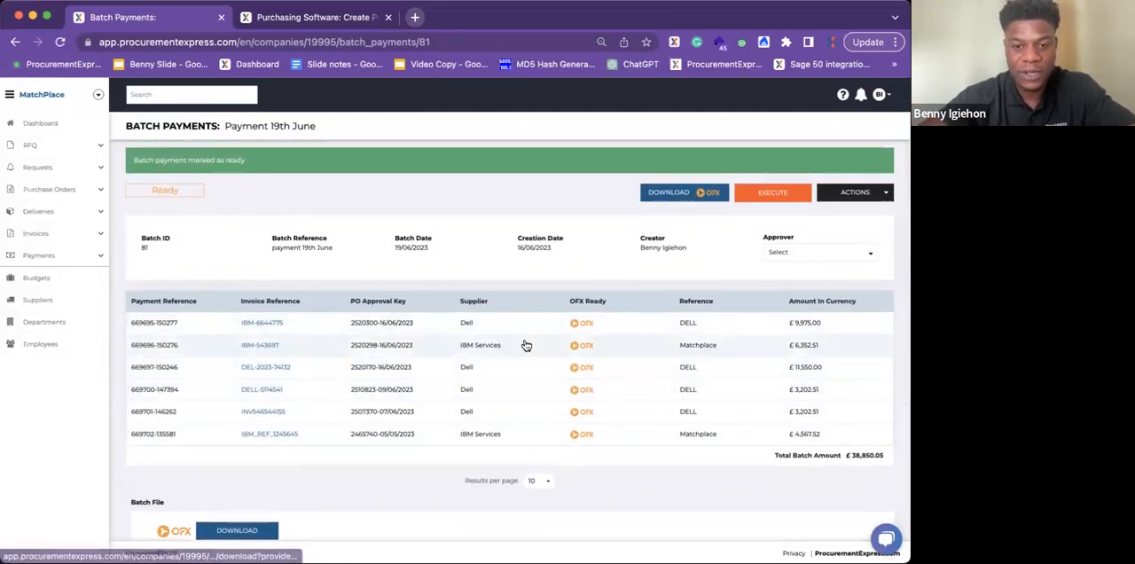
{"action": "scroll", "coordinate": [526, 328], "scroll_direction": "down", "scroll_amount": 1}
{"action": "scroll", "coordinate": [526, 328], "scroll_direction": "down", "scroll_amount": 5}
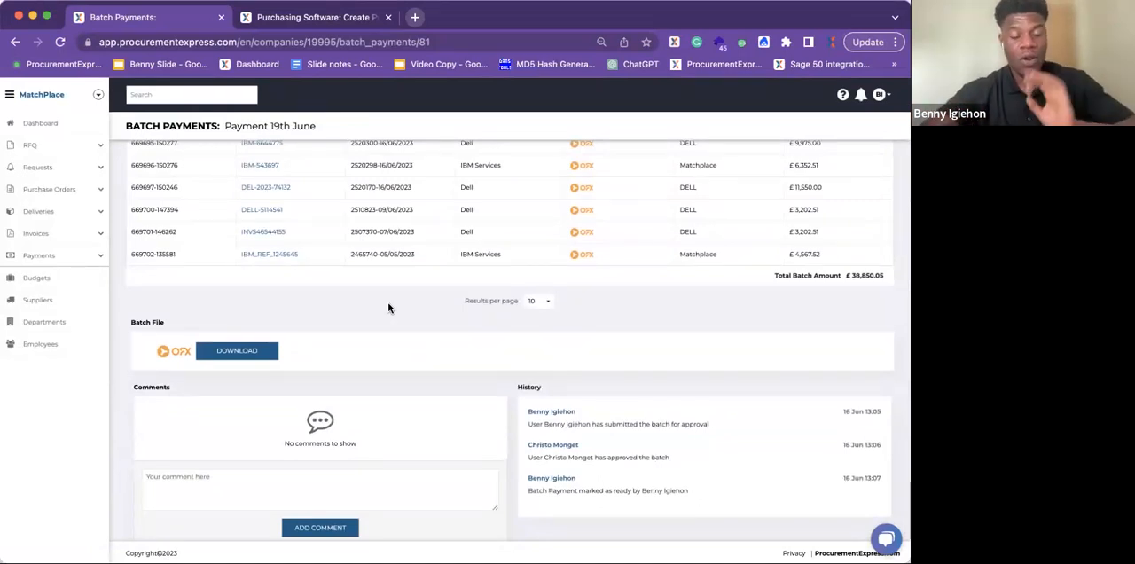
{"action": "scroll", "coordinate": [388, 308], "scroll_direction": "up", "scroll_amount": 1}
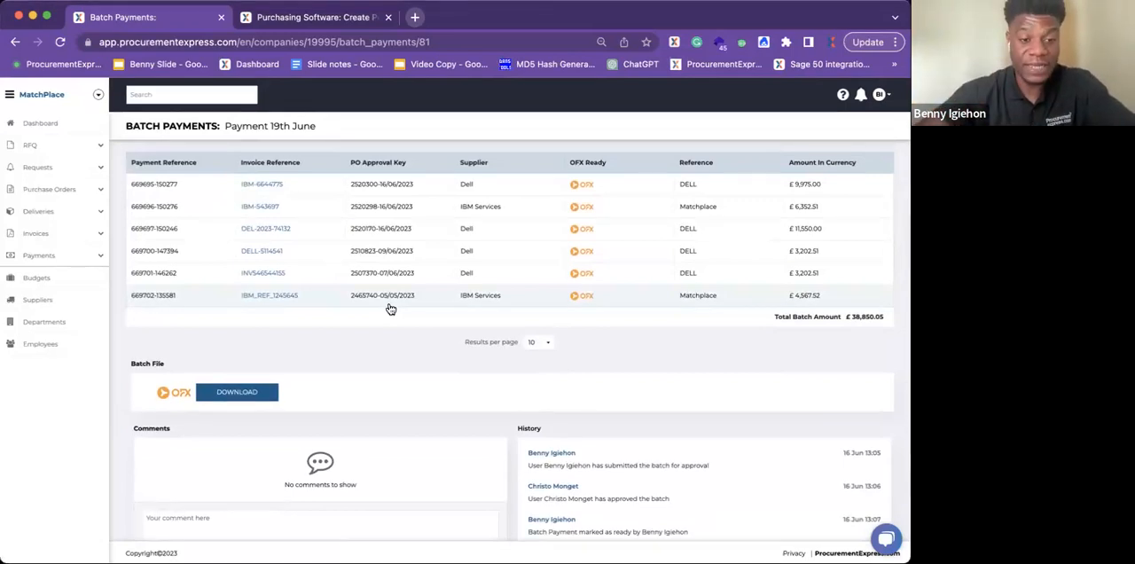
{"action": "scroll", "coordinate": [390, 309], "scroll_direction": "up", "scroll_amount": 3}
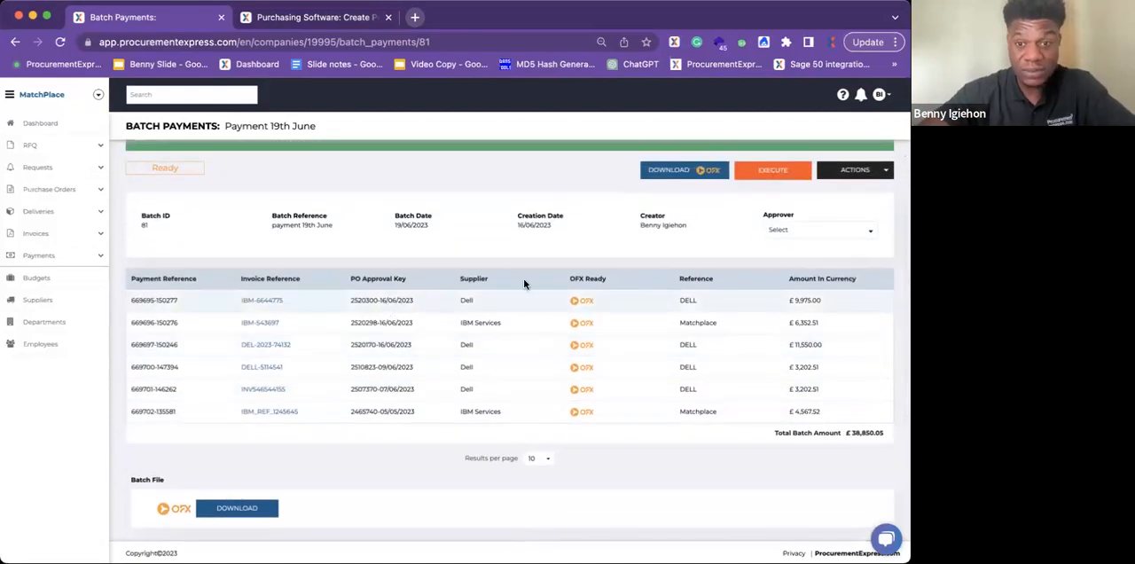
Step: Execute the batch payments and confirm settling the payments and linked invoices
{"action": "left_click", "coordinate": [777, 169]}
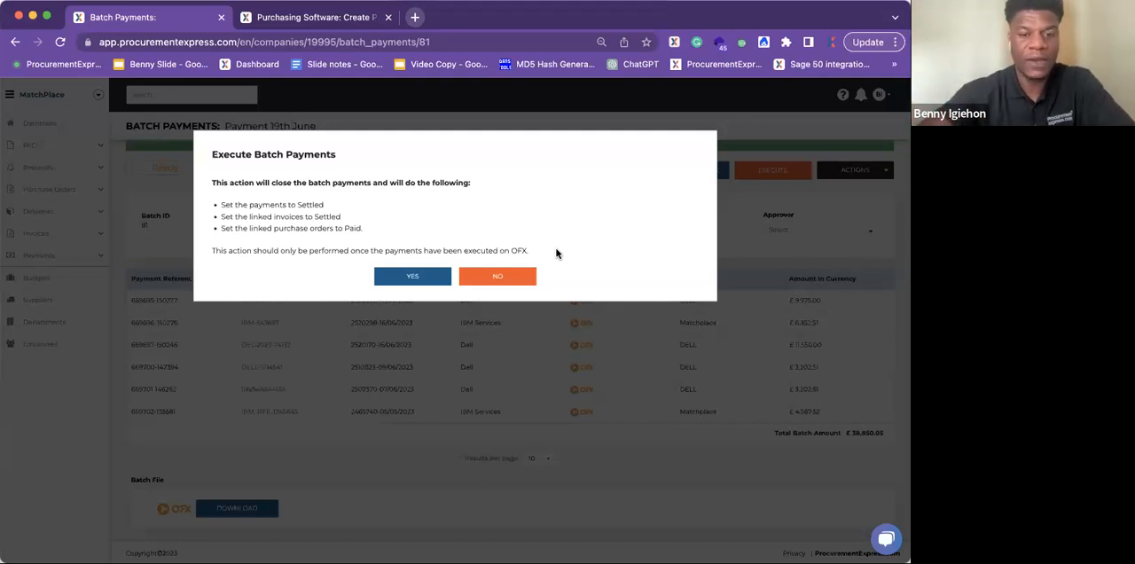
{"action": "left_click", "coordinate": [422, 277]}
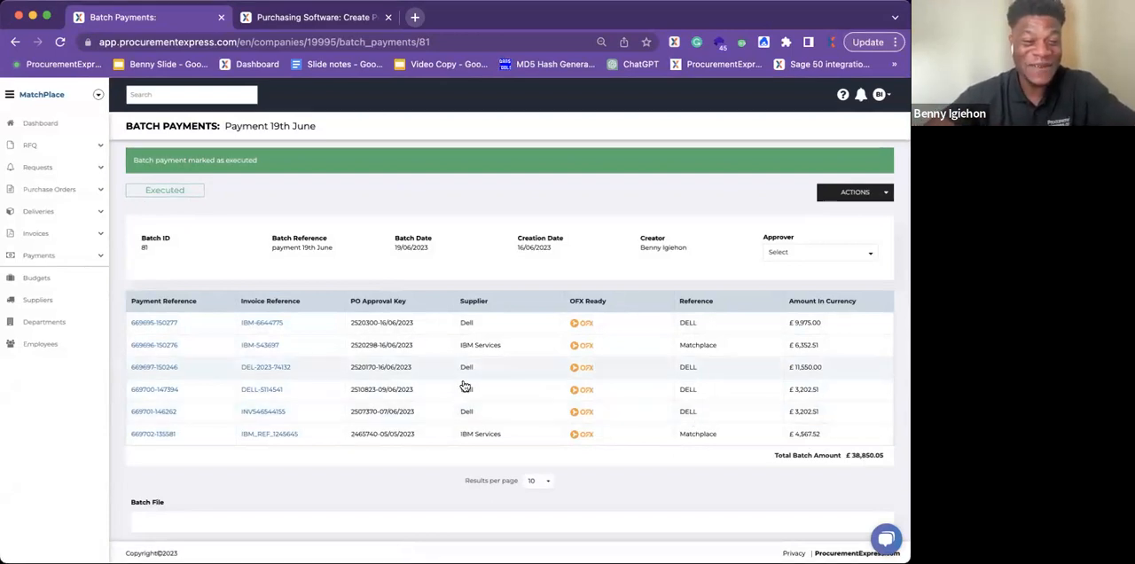
Step: Open the first Dell invoice in the batch and examine its status, payment and expanded purchase order details
{"action": "left_click", "coordinate": [264, 324]}
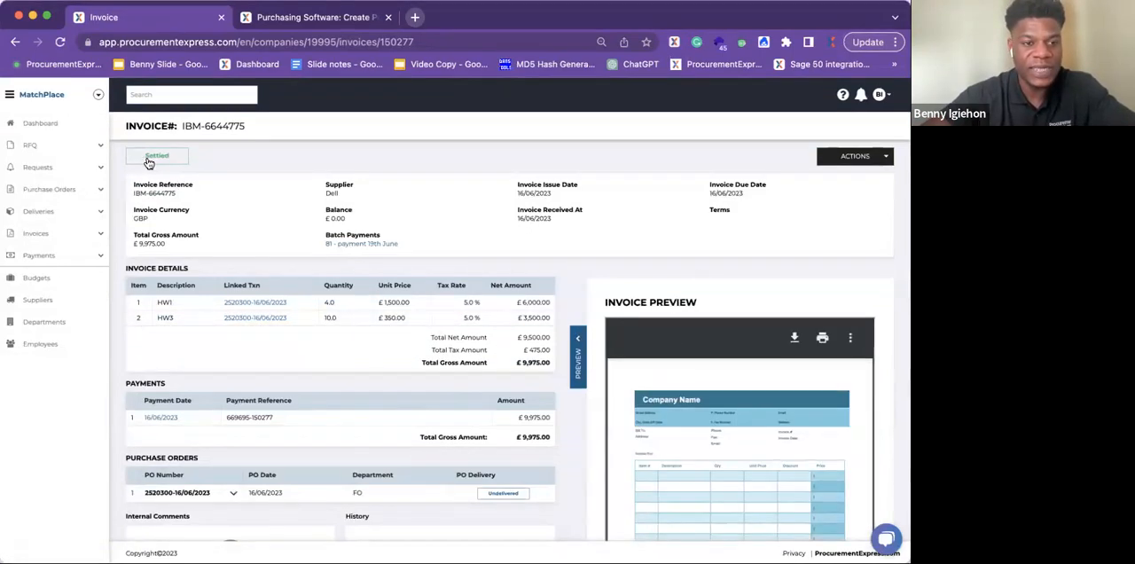
{"action": "scroll", "coordinate": [292, 266], "scroll_direction": "down", "scroll_amount": 2}
{"action": "scroll", "coordinate": [292, 269], "scroll_direction": "down", "scroll_amount": 1}
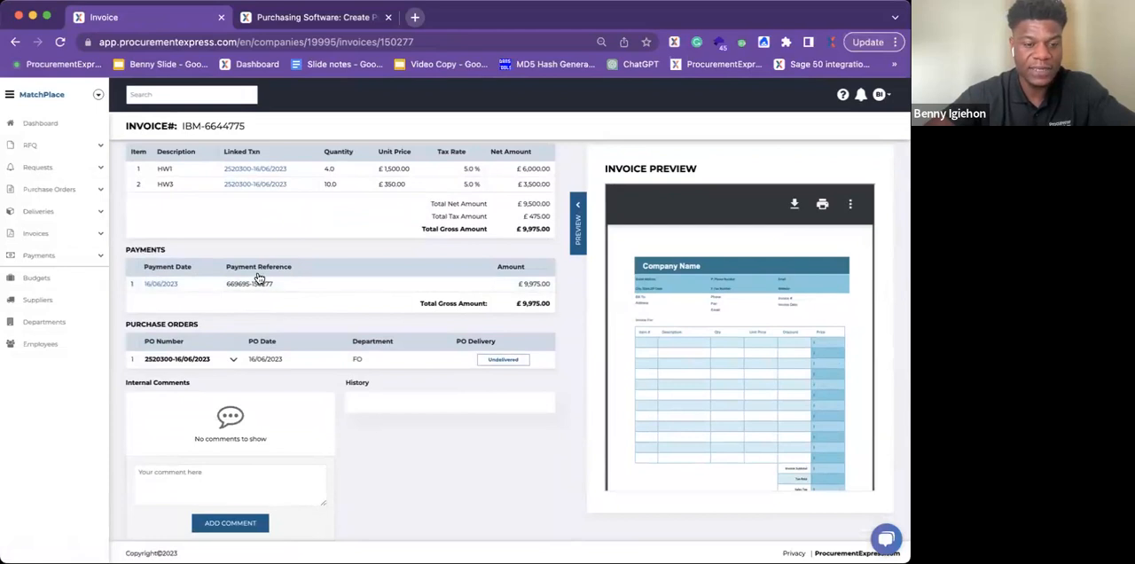
{"action": "scroll", "coordinate": [200, 394], "scroll_direction": "down", "scroll_amount": 1}
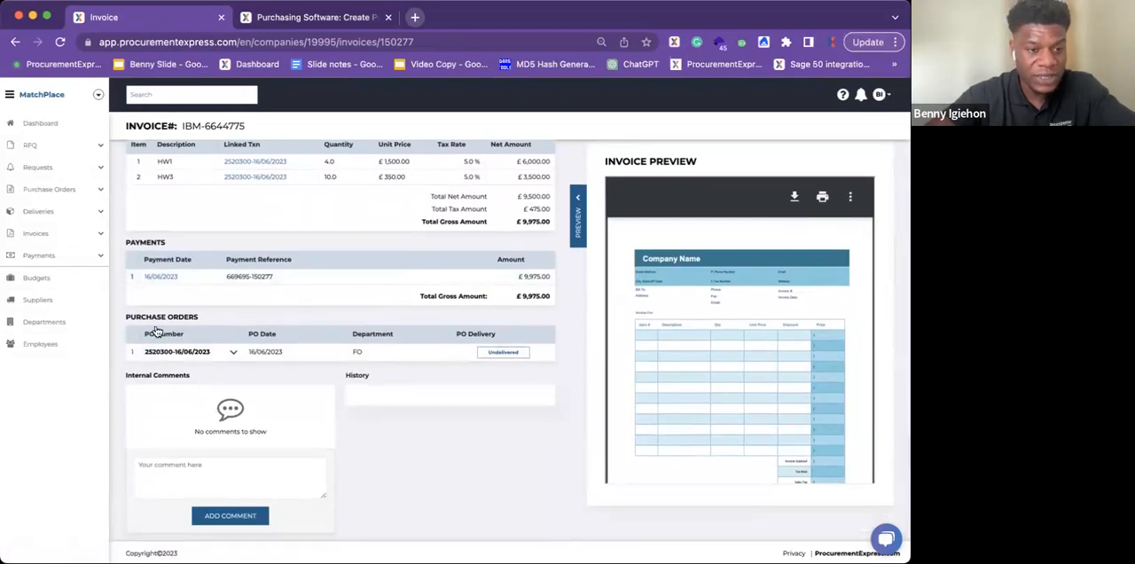
{"action": "left_click", "coordinate": [234, 355]}
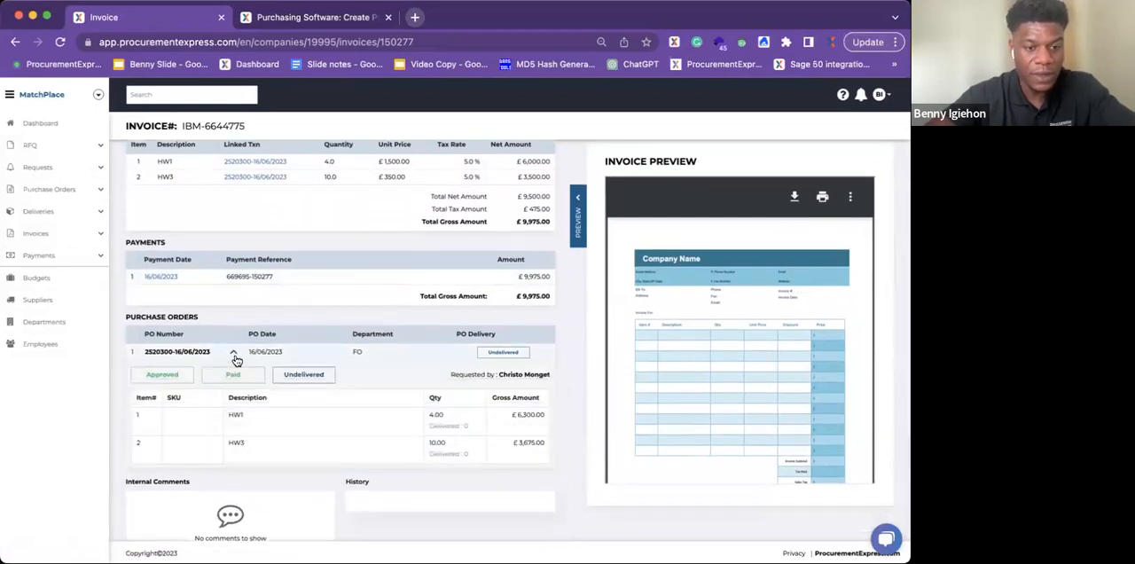
{"action": "scroll", "coordinate": [172, 293], "scroll_direction": "down", "scroll_amount": 3}
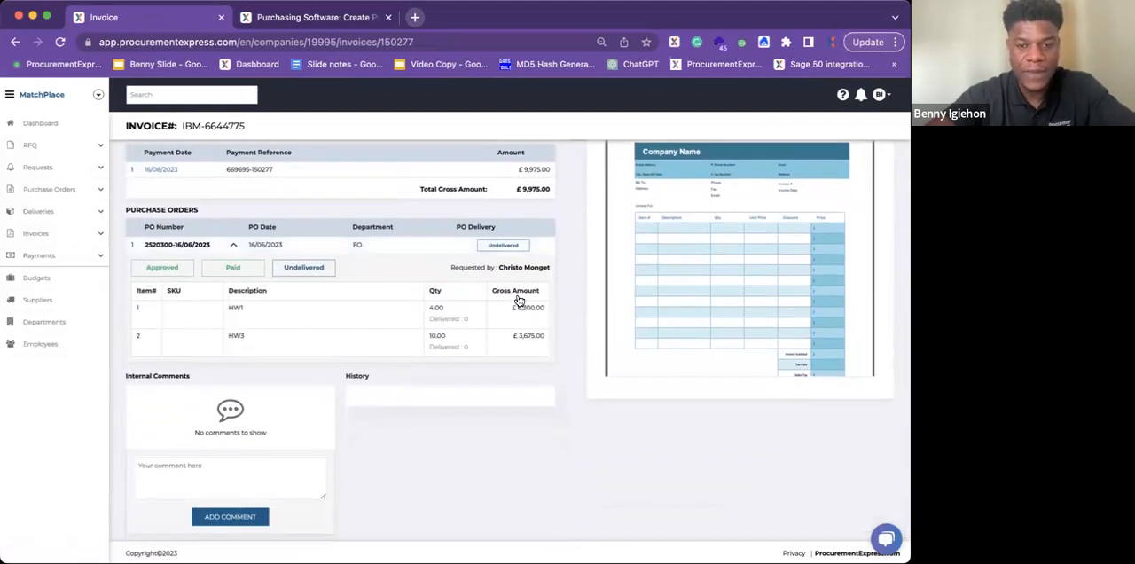
{"action": "scroll", "coordinate": [533, 299], "scroll_direction": "up", "scroll_amount": 6}
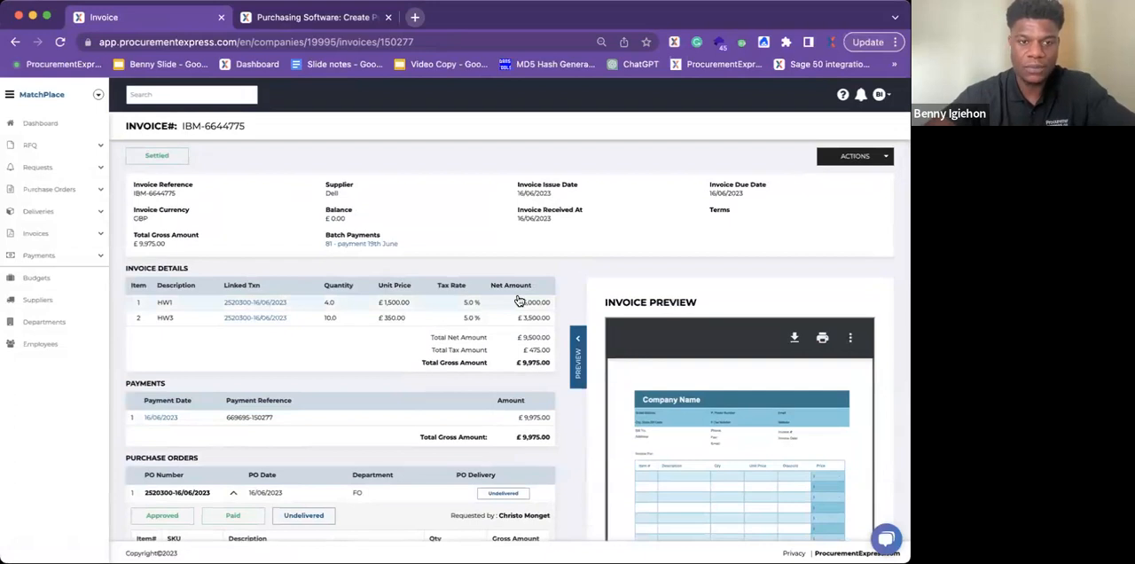